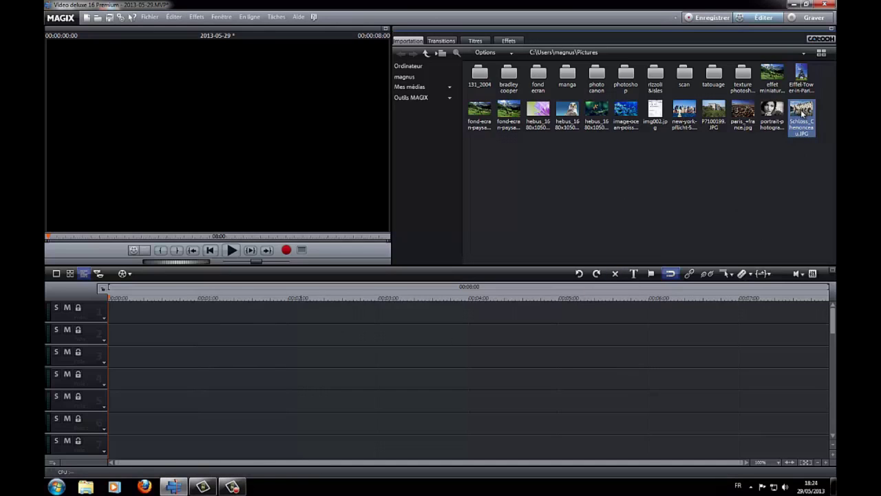
# Step: Add Schloss_Chenonceau.JPG to the timeline and set the title style to the Pacifico font in pink
pyautogui.doubleClick(803, 114)
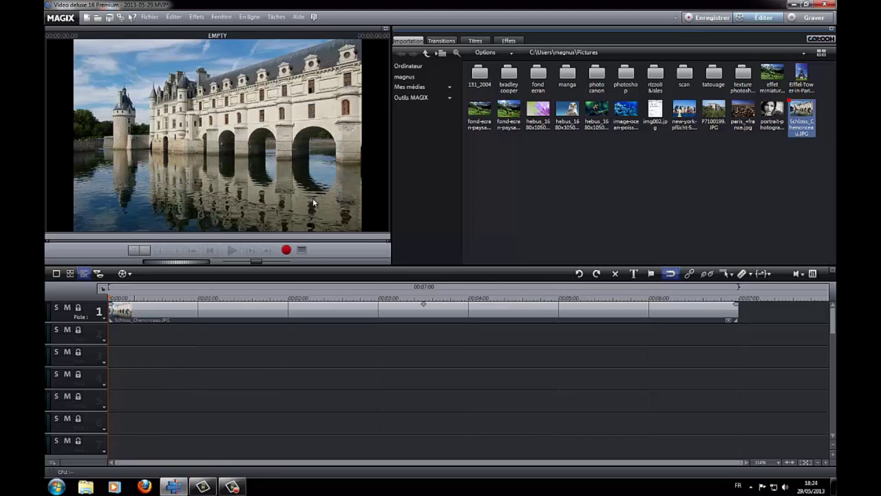
pyautogui.click(474, 41)
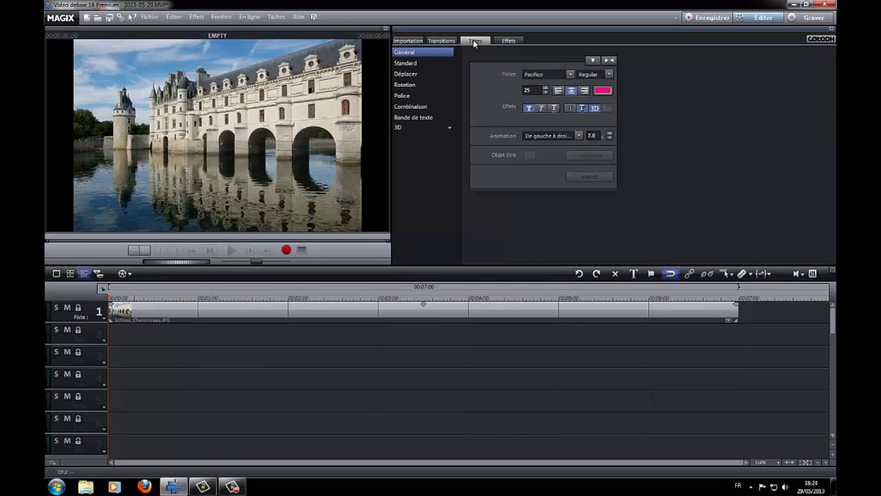
pyautogui.click(551, 74)
pyautogui.write('Pacifico')
pyautogui.click(603, 90)
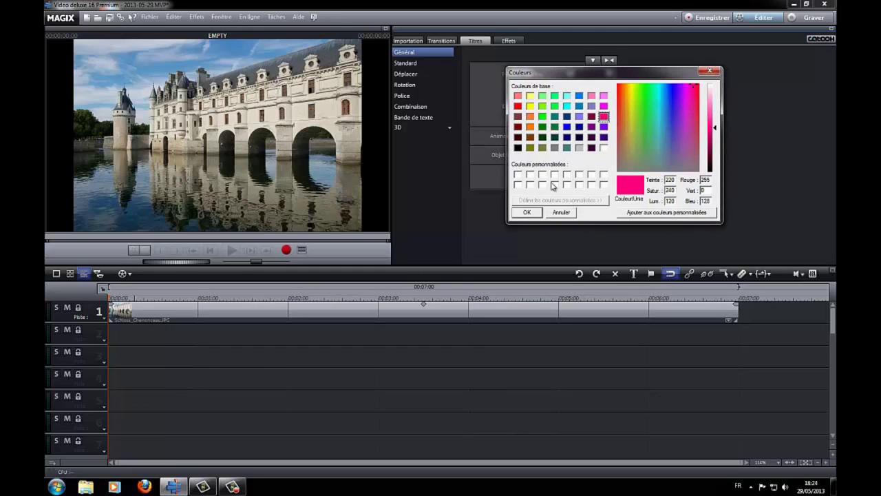
pyautogui.click(526, 213)
pyautogui.click(529, 108)
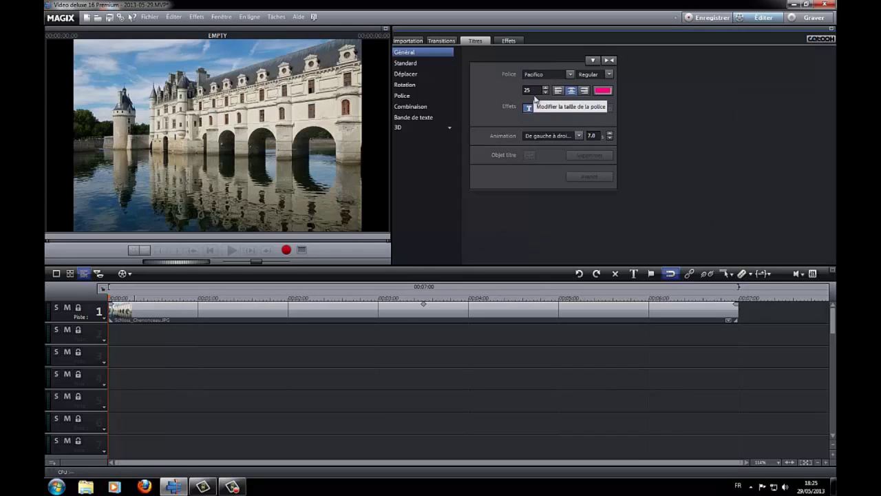
# Step: Set the title animation to Aucun with a duration of 5 seconds
pyautogui.click(580, 135)
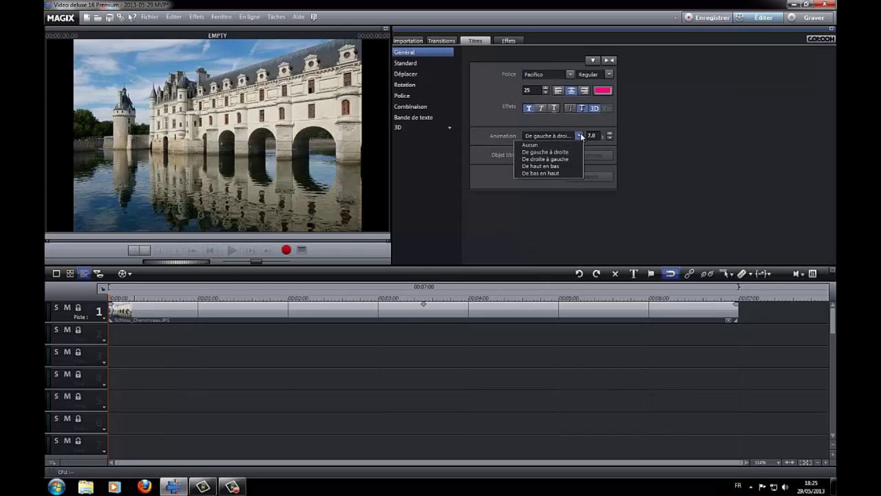
pyautogui.click(557, 145)
pyautogui.doubleClick(588, 135)
pyautogui.write('5')
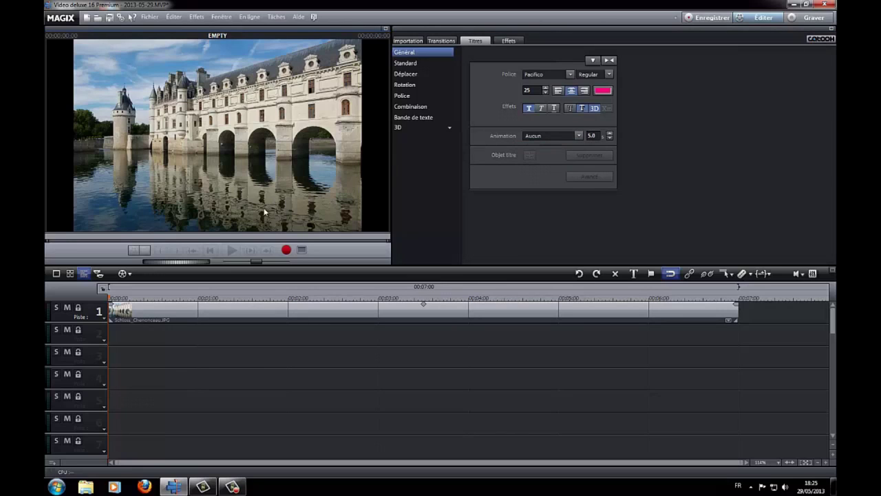
# Step: Create the title "Chateau de Chenonceau" over the water in the lower part of the image
pyautogui.click(190, 332)
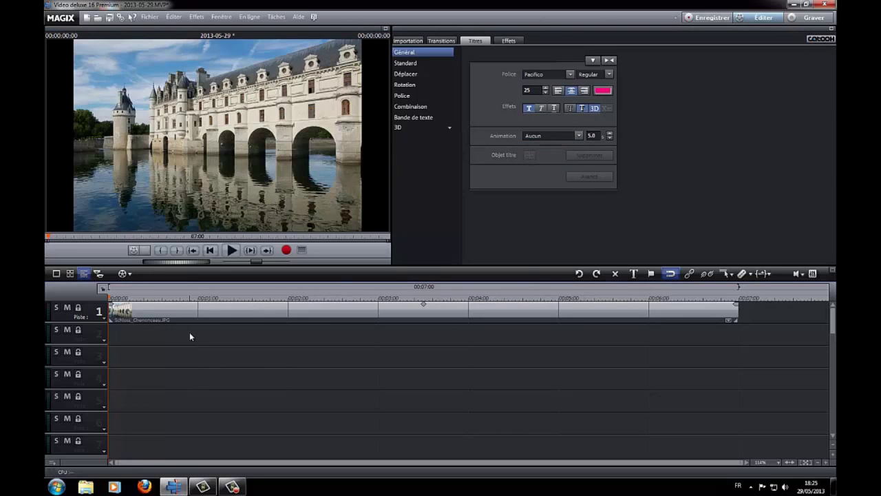
pyautogui.click(192, 196)
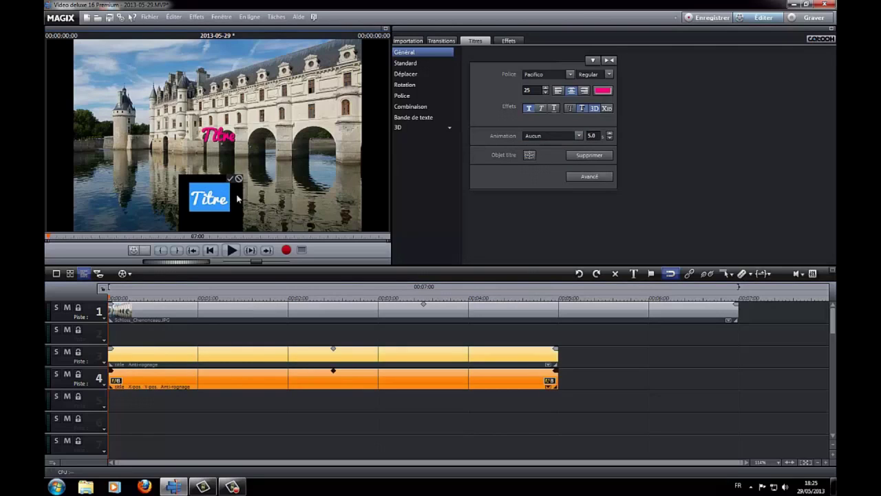
pyautogui.click(239, 179)
pyautogui.click(221, 192)
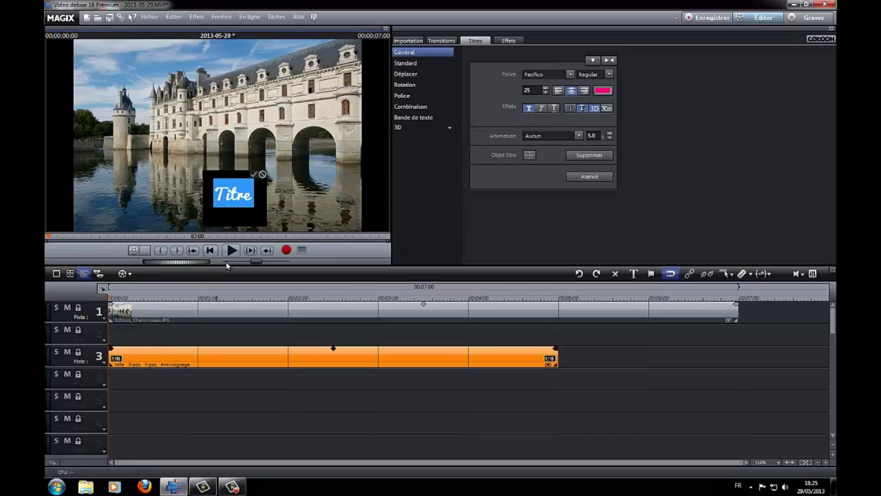
pyautogui.write('Chat')
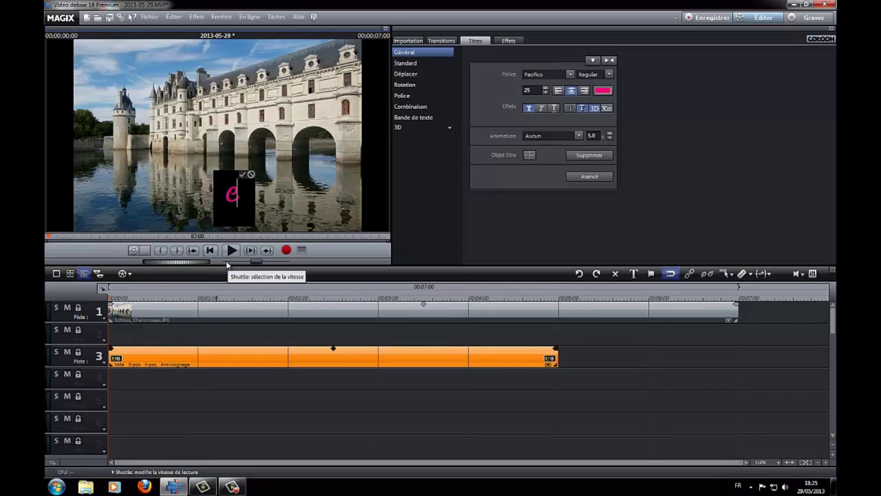
pyautogui.write('eau')
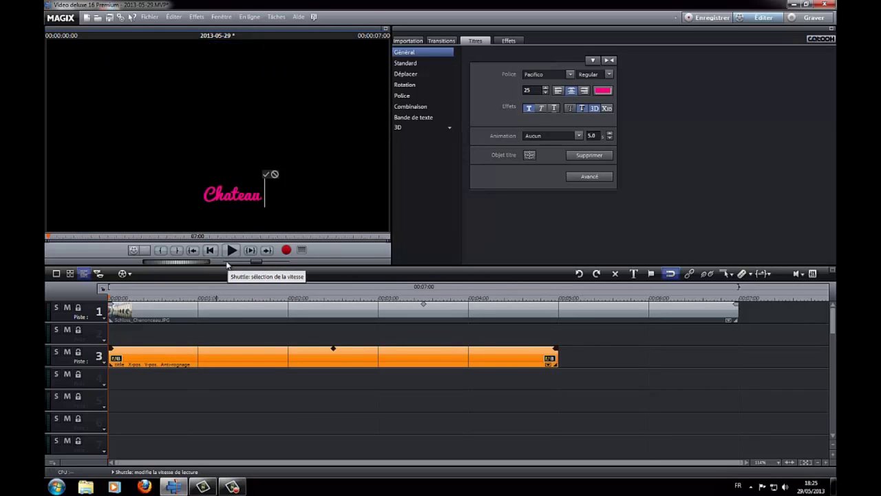
pyautogui.write(' de Che')
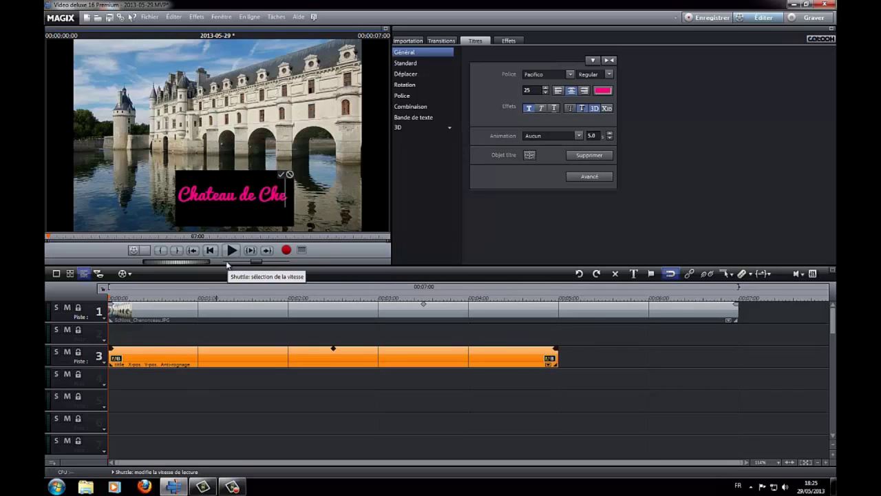
pyautogui.write('noncea')
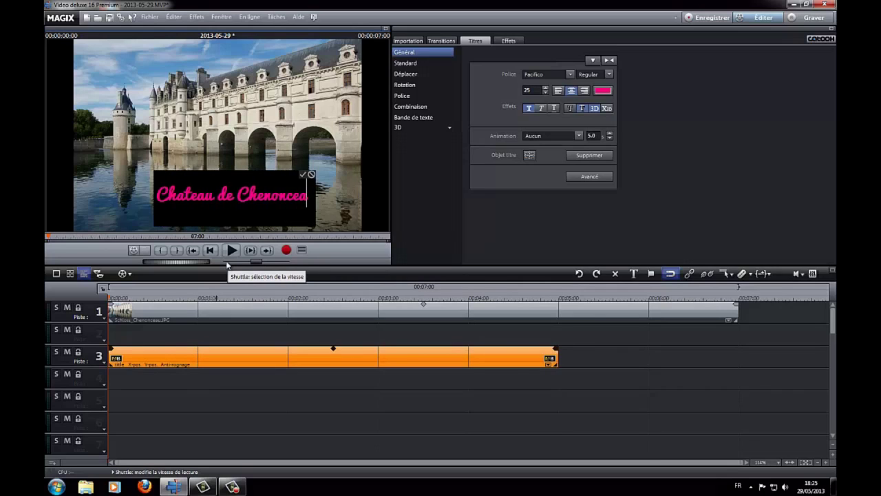
pyautogui.write('u')
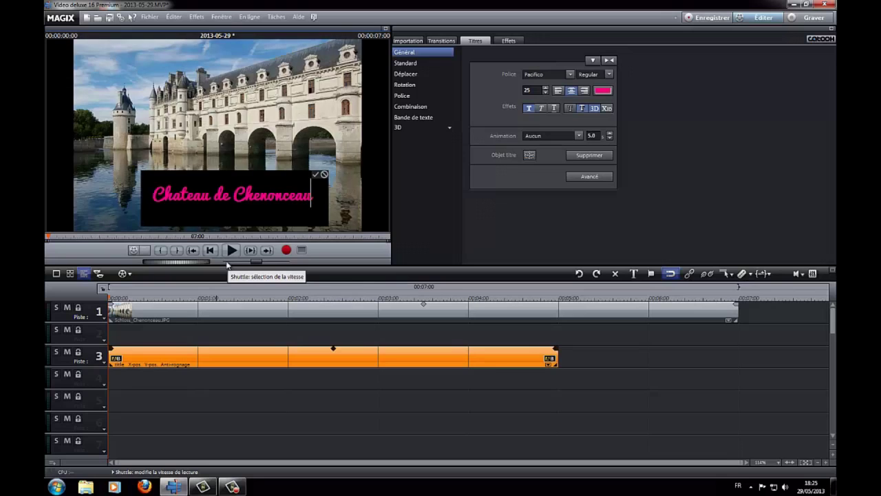
pyautogui.click(315, 174)
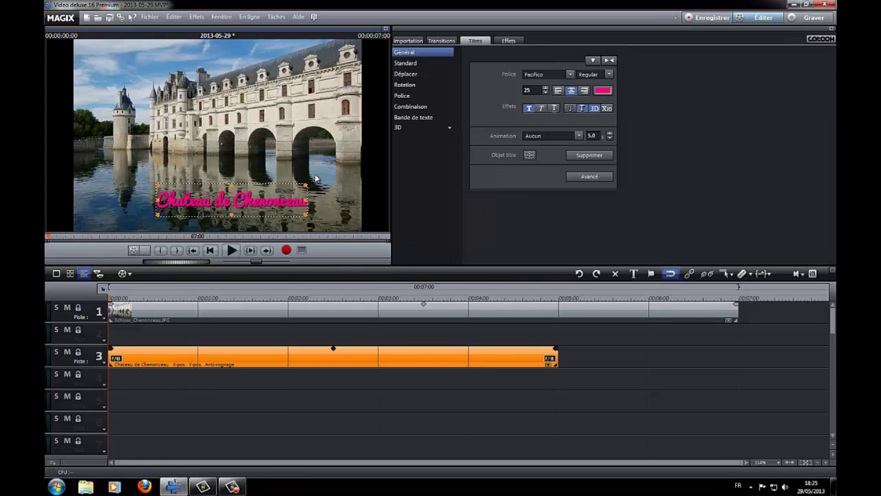
# Step: Move the title to the image's lower right corner, at about 612 px Gauche and 524 px Haut
pyautogui.moveTo(248, 205); pyautogui.dragTo(199, 171)
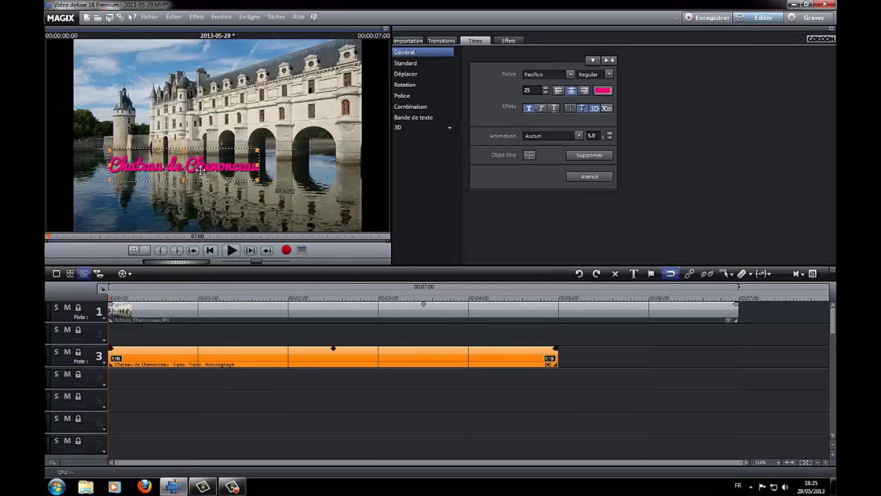
pyautogui.moveTo(226, 166); pyautogui.dragTo(326, 174)
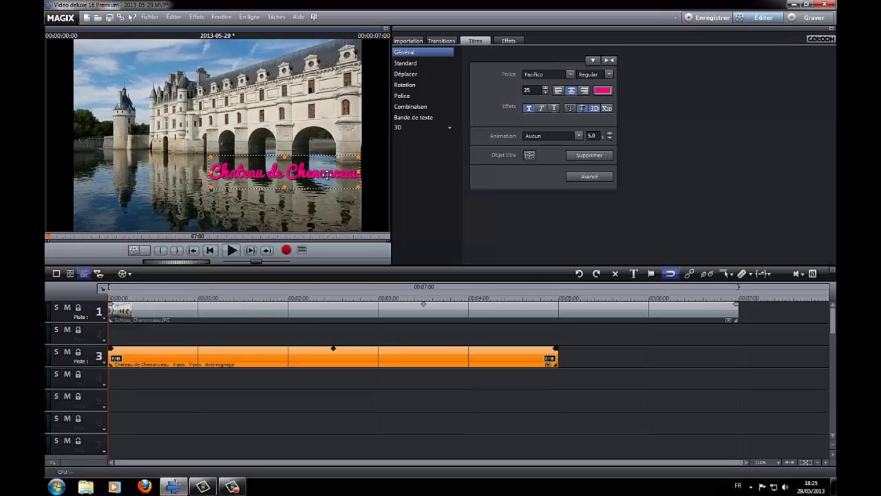
pyautogui.moveTo(326, 174); pyautogui.dragTo(329, 205)
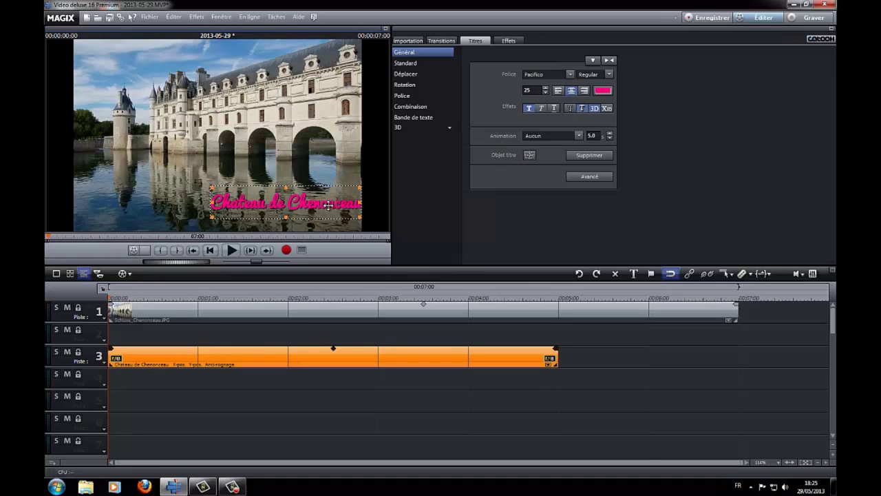
pyautogui.moveTo(328, 204); pyautogui.dragTo(329, 198)
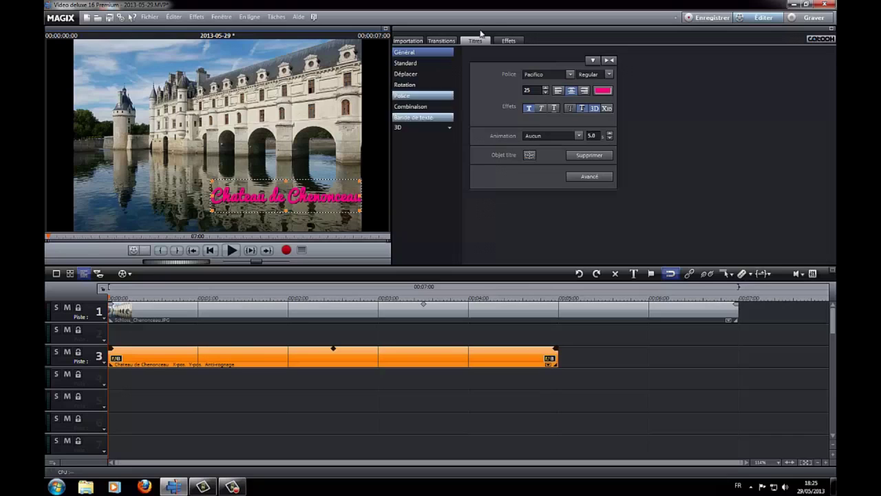
# Step: Copy the title object and place the duplicate on track 2, aligned with the start of the original
pyautogui.click(508, 40)
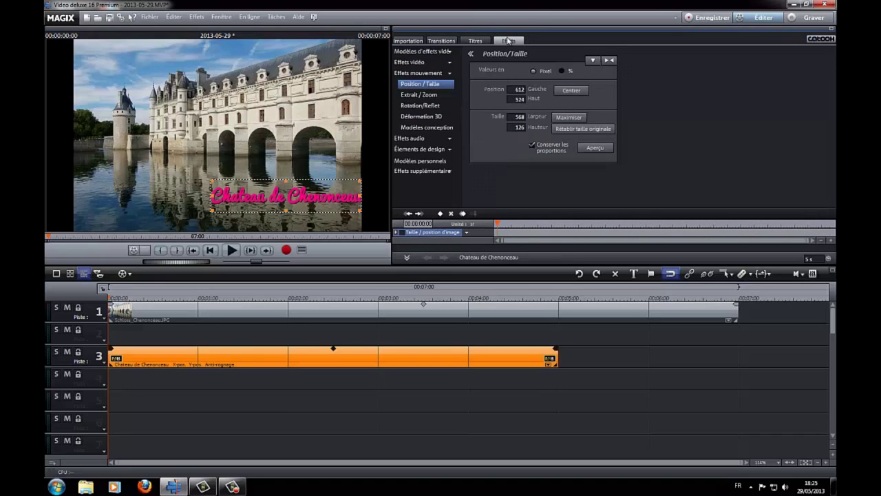
pyautogui.click(417, 108)
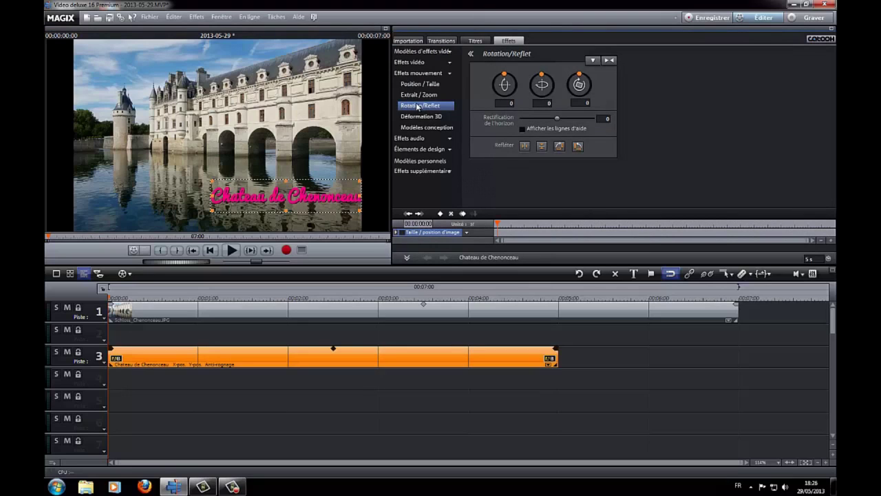
pyautogui.click(288, 350)
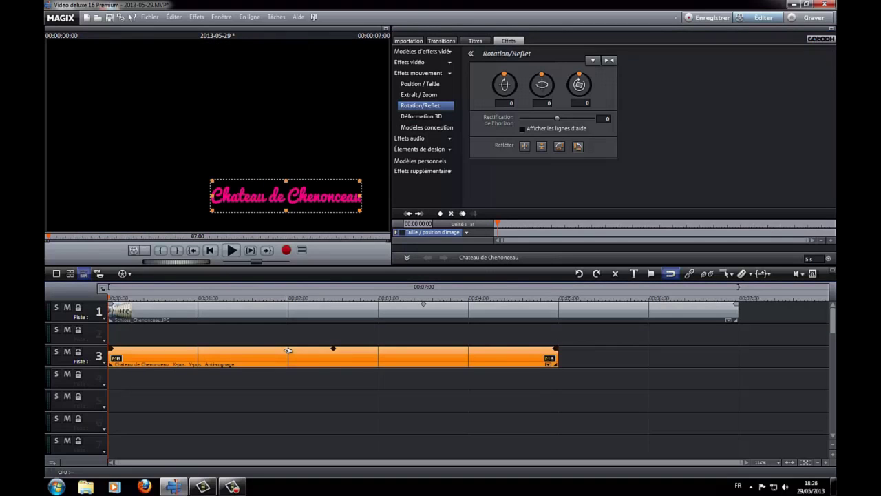
pyautogui.rightClick(288, 351)
pyautogui.click(339, 323)
pyautogui.rightClick(275, 341)
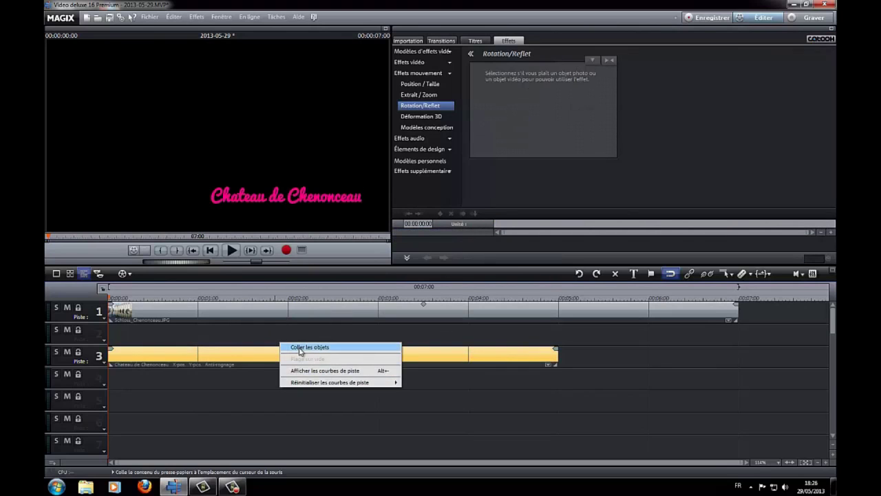
pyautogui.click(303, 347)
pyautogui.moveTo(369, 342); pyautogui.dragTo(207, 338)
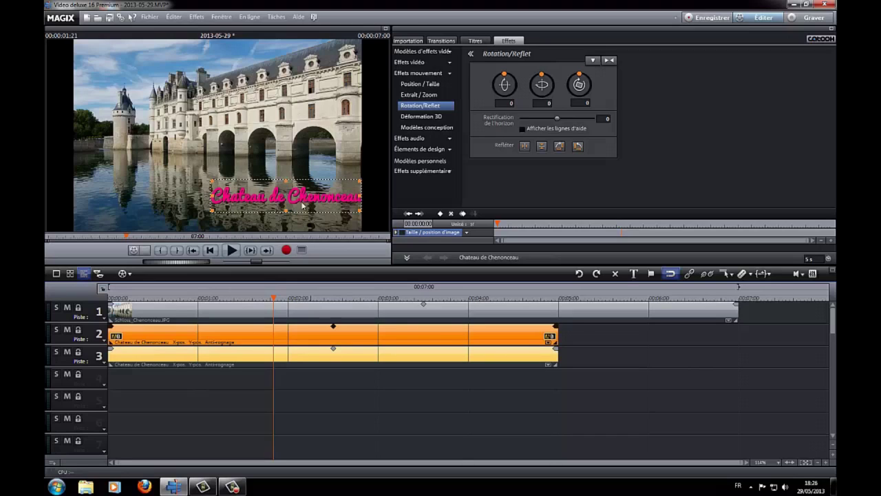
# Step: Flip the duplicate title upside down and place it just beneath the original, at about 606 px Gauche and 585 px Haut
pyautogui.click(543, 147)
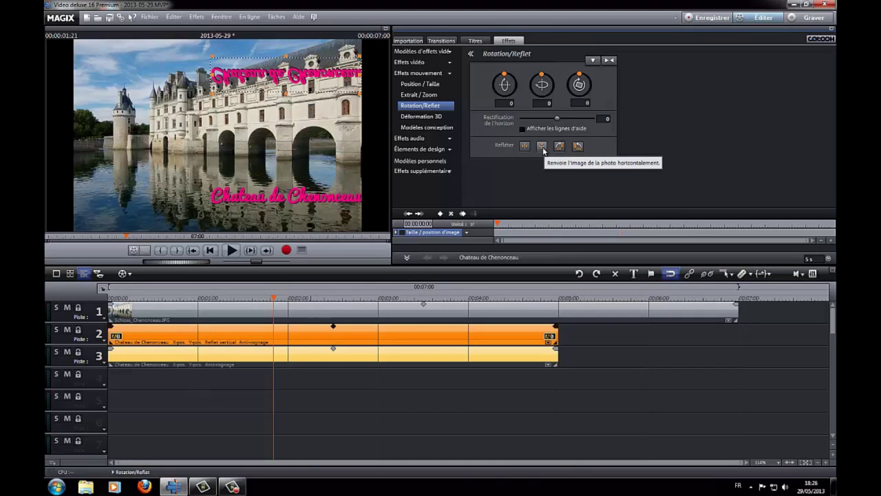
pyautogui.click(438, 85)
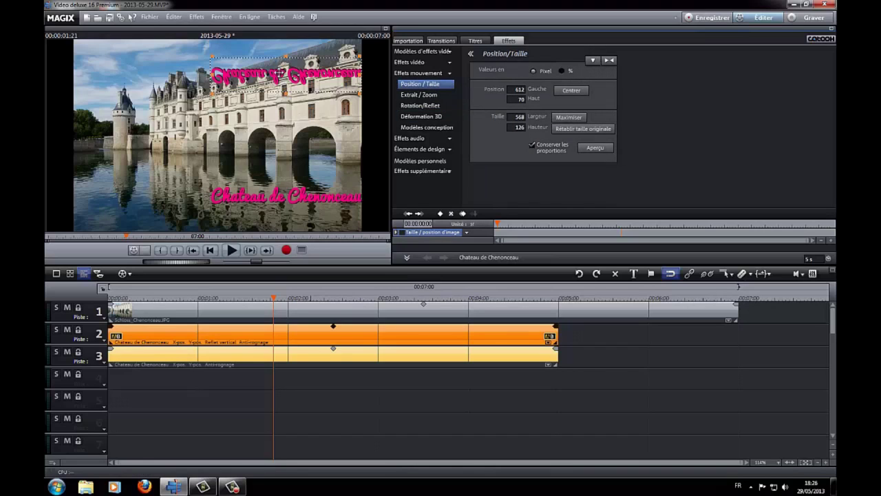
pyautogui.moveTo(285, 73); pyautogui.dragTo(283, 210)
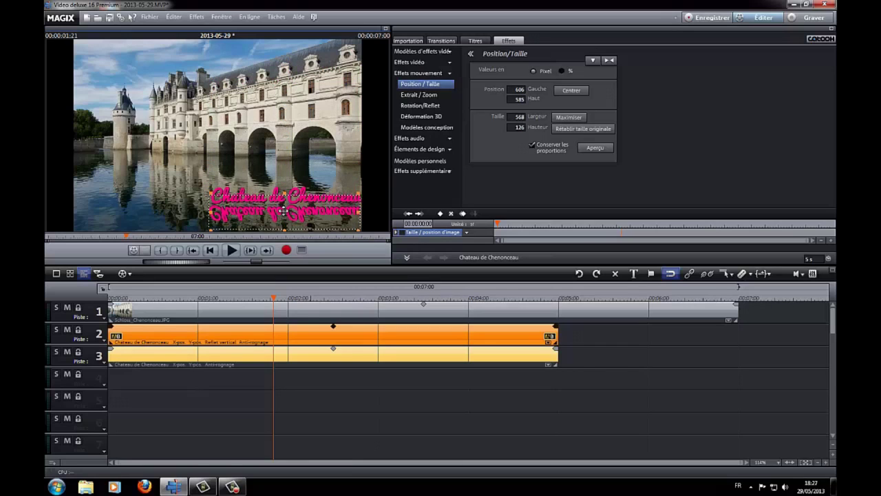
pyautogui.click(282, 210)
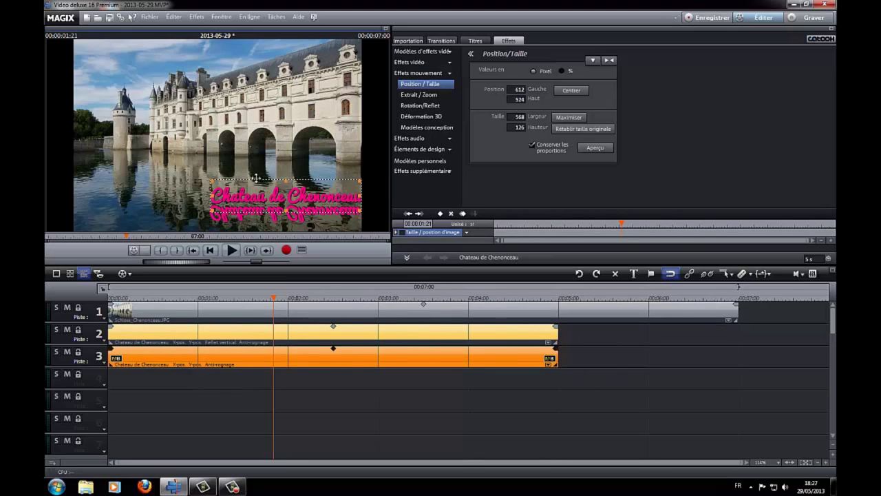
pyautogui.click(397, 359)
pyautogui.click(391, 336)
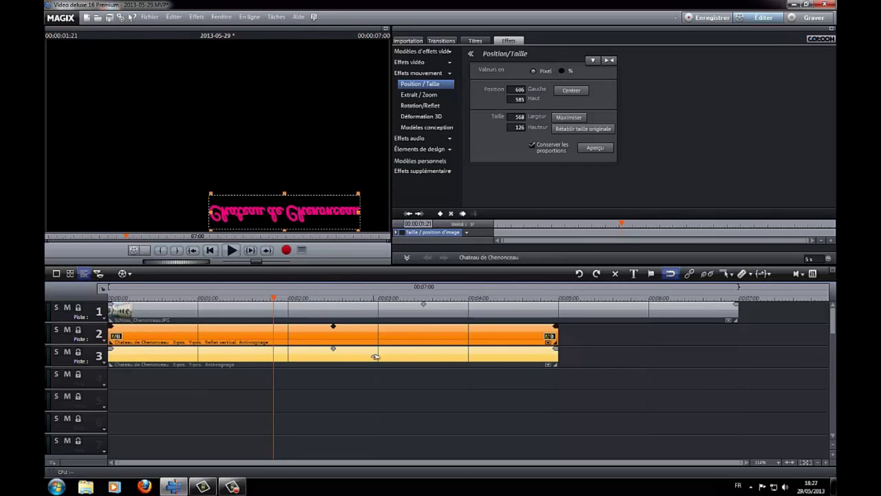
pyautogui.click(376, 357)
pyautogui.click(288, 297)
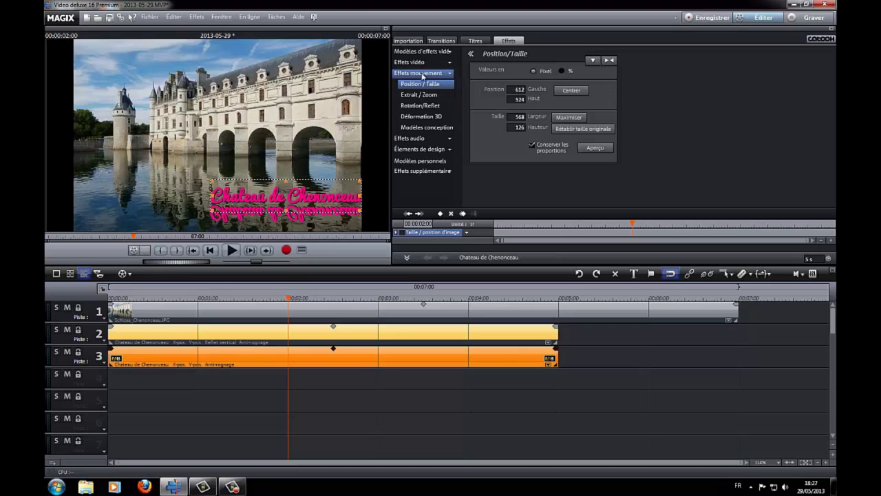
# Step: Apply the chroma key with black (Noir) as the masked colour to the flipped title on track 2 and set its Niveau vidéo to 33
pyautogui.click(329, 327)
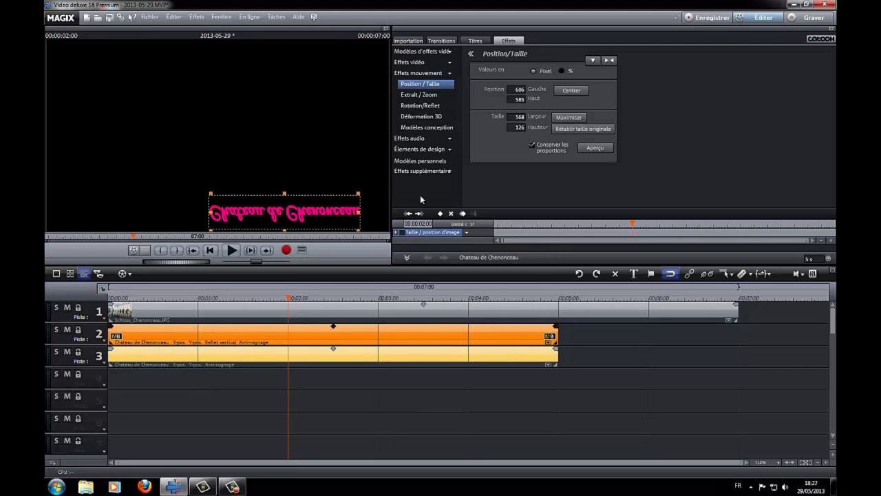
pyautogui.moveTo(288, 299); pyautogui.dragTo(292, 299)
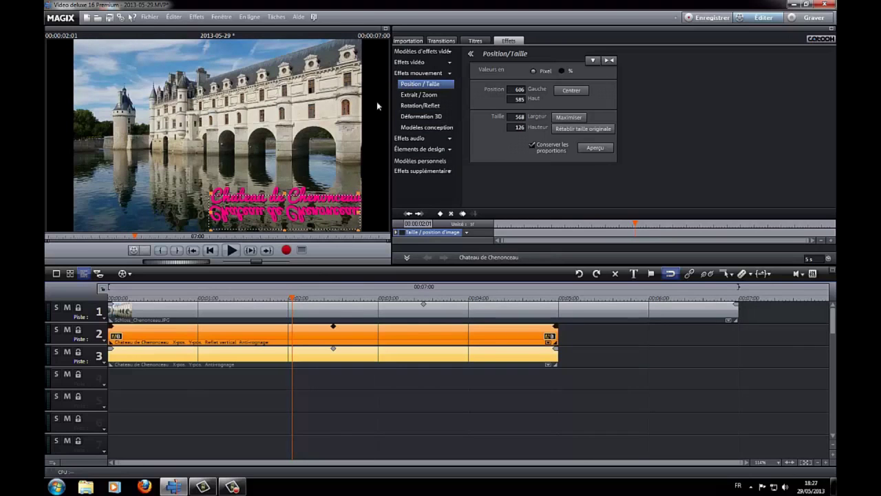
pyautogui.click(423, 63)
pyautogui.click(418, 106)
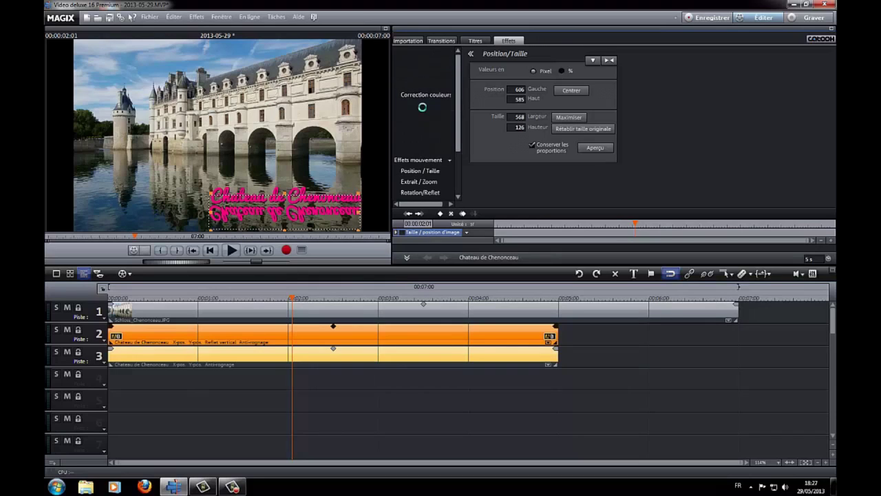
pyautogui.click(568, 76)
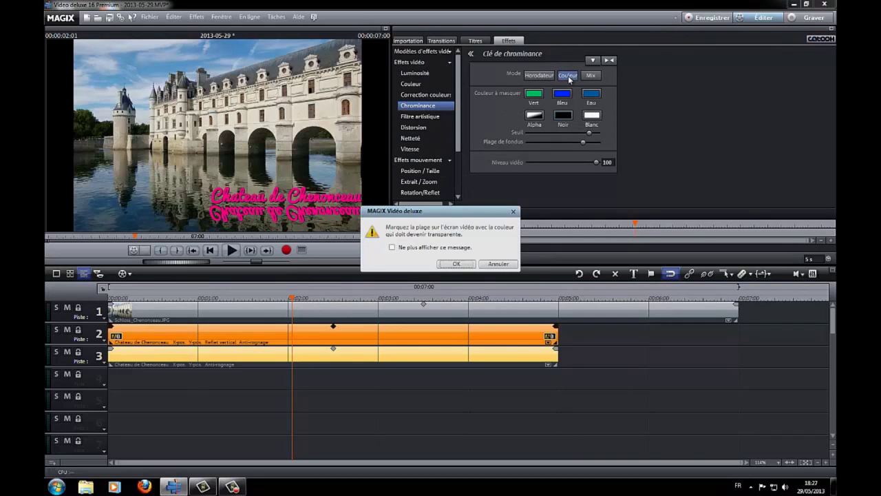
pyautogui.click(455, 264)
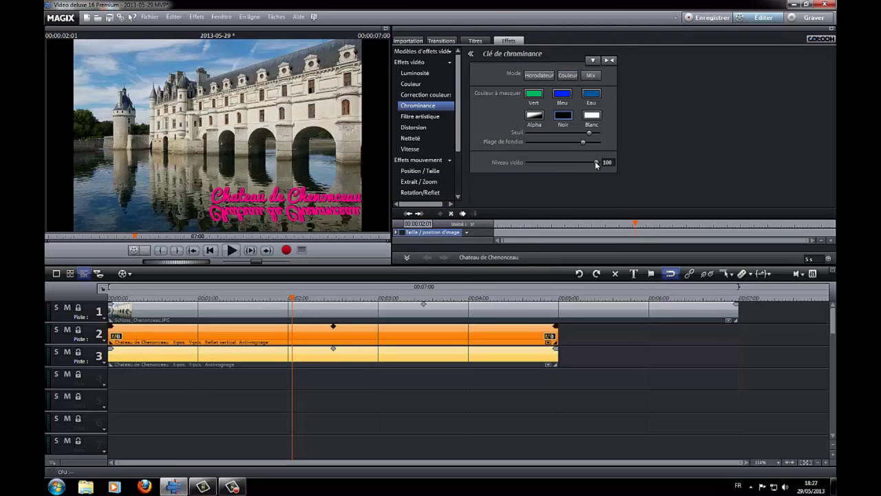
pyautogui.moveTo(596, 163); pyautogui.dragTo(555, 168)
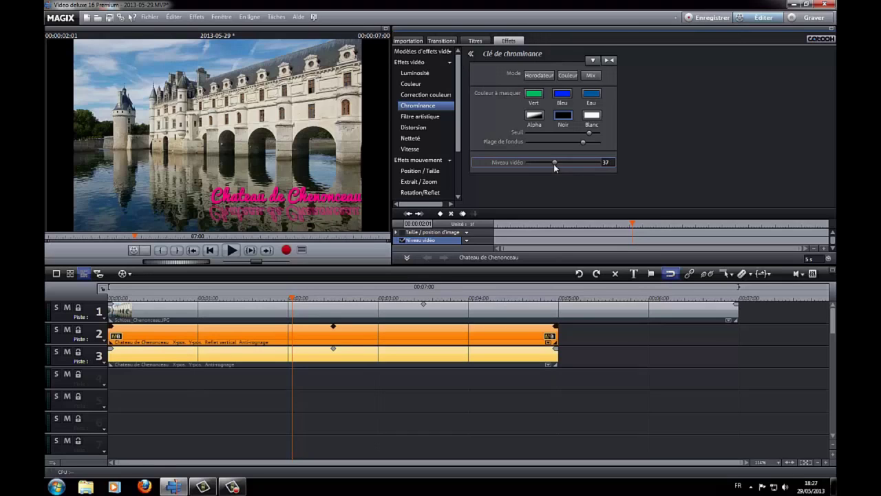
pyautogui.moveTo(554, 167); pyautogui.dragTo(552, 165)
# Step: Set the animation of both the flipped title and the original title to "De gauche à droite"
pyautogui.moveTo(293, 297); pyautogui.dragTo(110, 297)
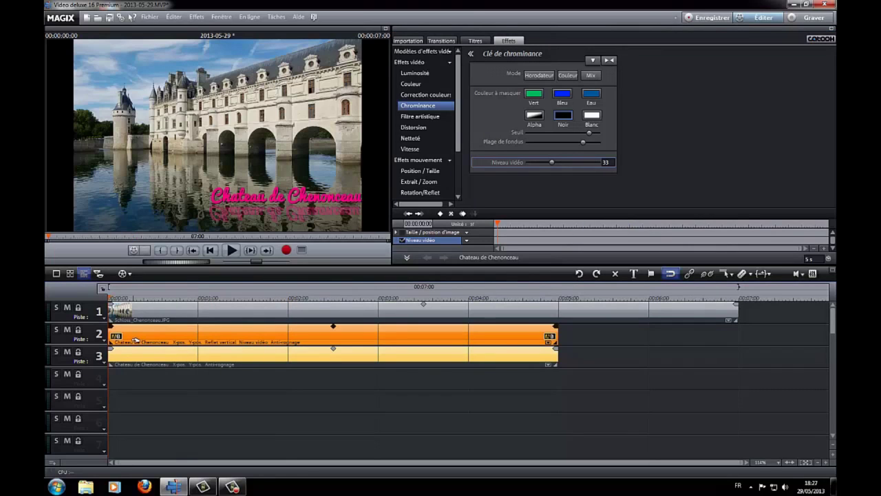
pyautogui.click(475, 40)
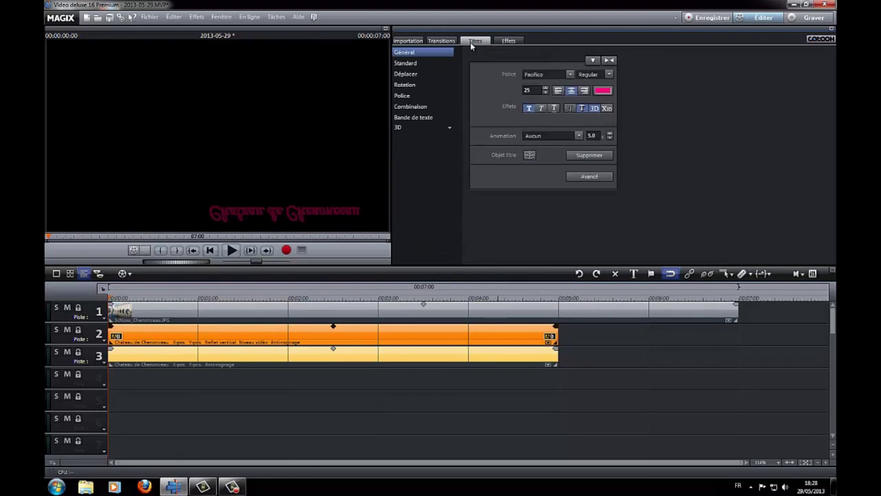
pyautogui.click(579, 135)
pyautogui.click(558, 152)
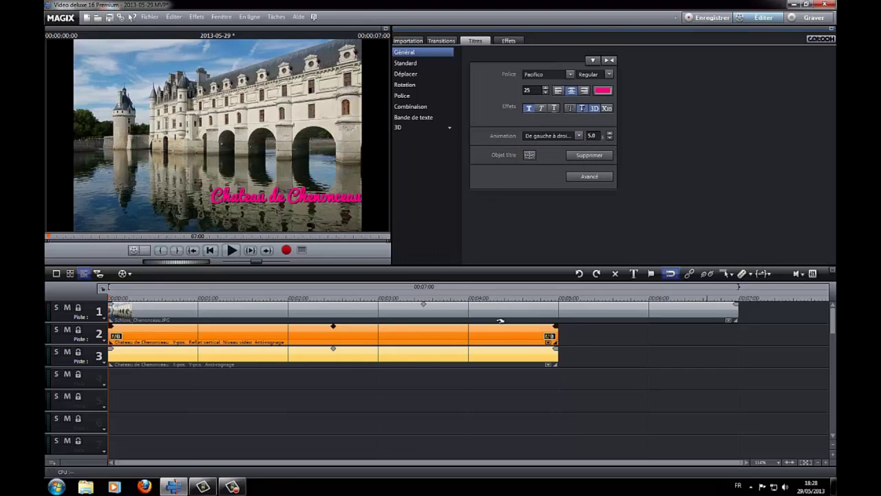
pyautogui.click(307, 355)
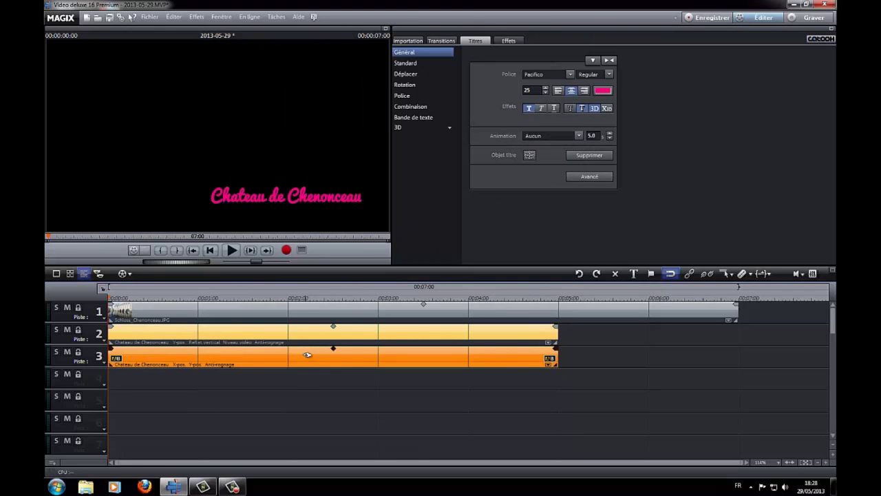
pyautogui.click(578, 135)
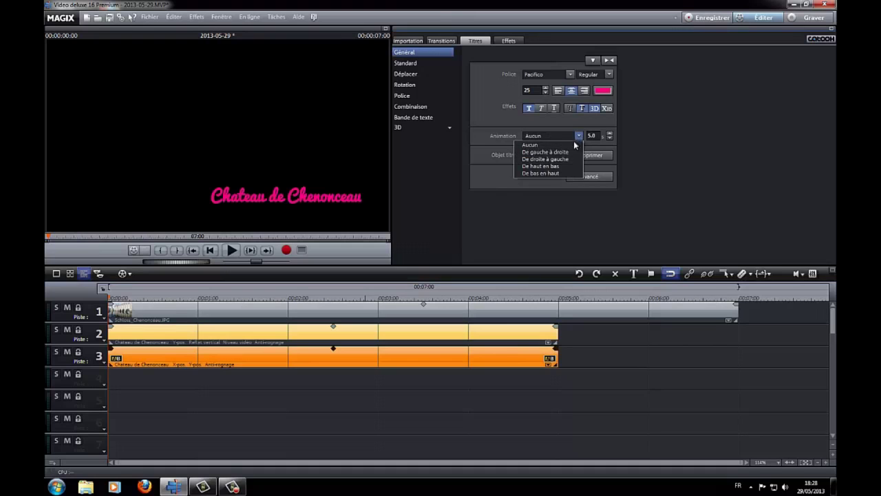
pyautogui.click(551, 151)
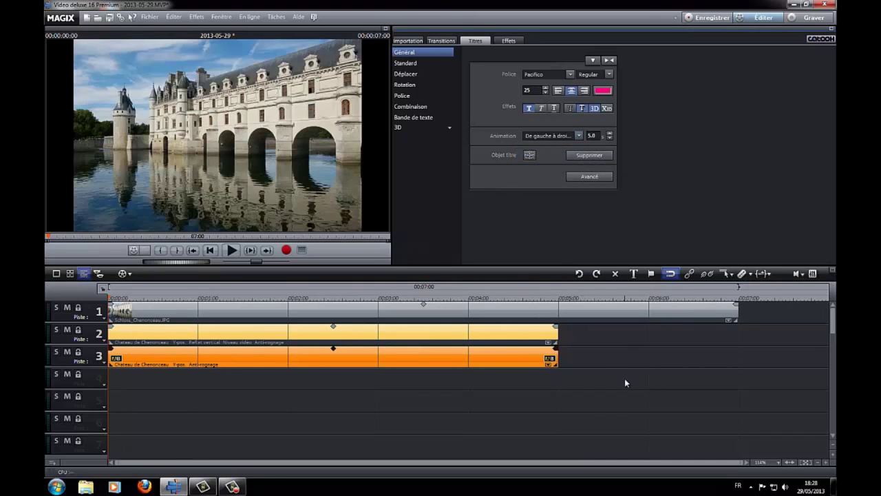
# Step: Extend both titles on tracks 2 and 3 to the end of the castle photo at 7 seconds and preview the animation
pyautogui.moveTo(559, 337); pyautogui.dragTo(742, 337)
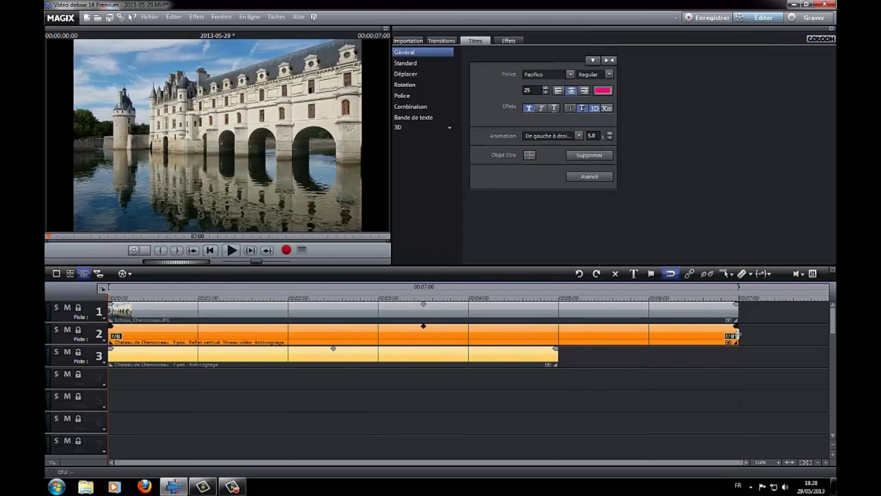
pyautogui.moveTo(557, 358); pyautogui.dragTo(738, 361)
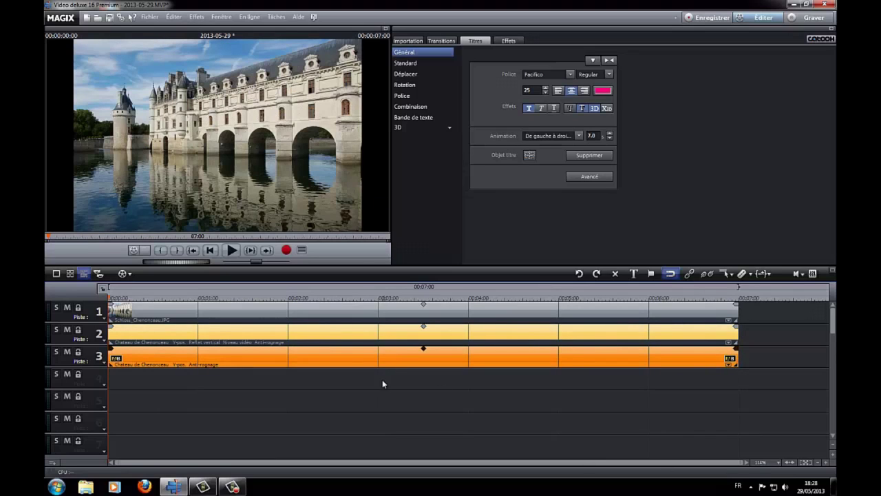
pyautogui.click(230, 252)
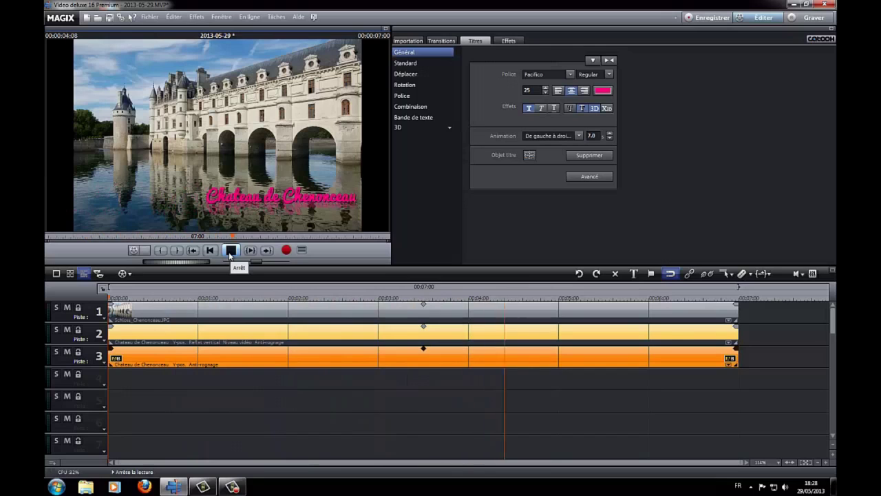
pyautogui.click(230, 252)
# Step: Move the flipped title on track 2 down beneath the original, to about 574 px Haut
pyautogui.click(224, 333)
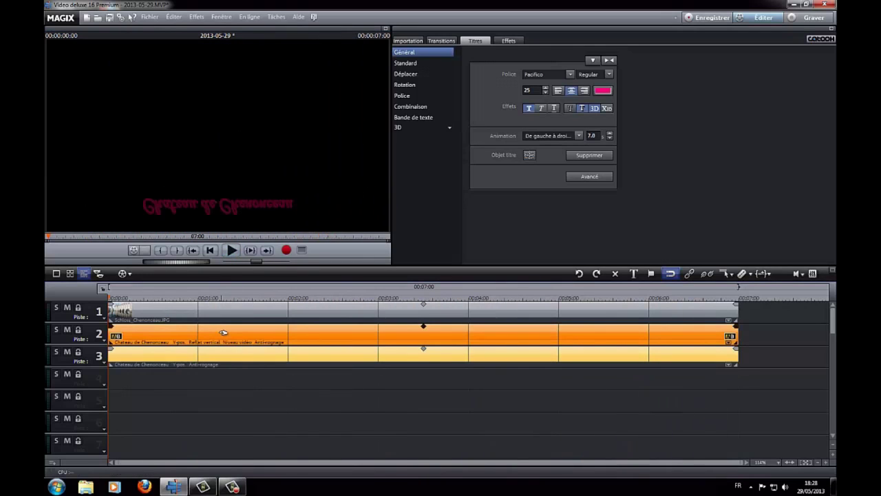
pyautogui.moveTo(112, 298); pyautogui.dragTo(364, 297)
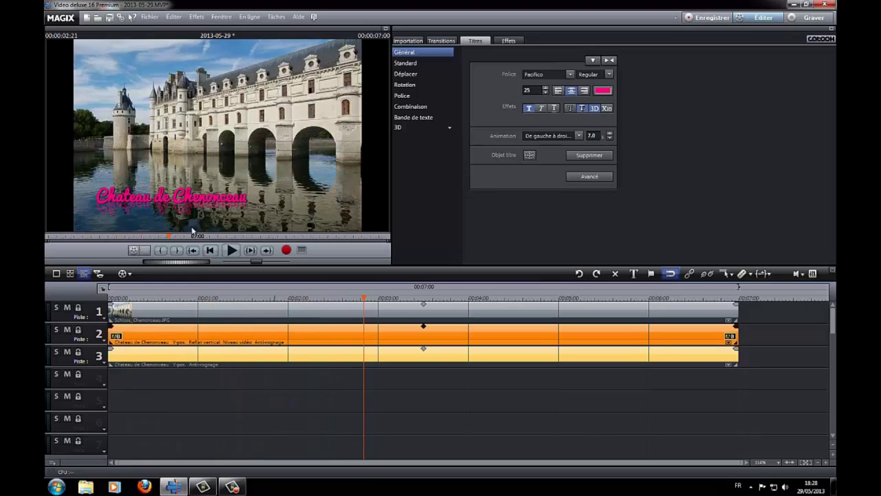
pyautogui.click(406, 76)
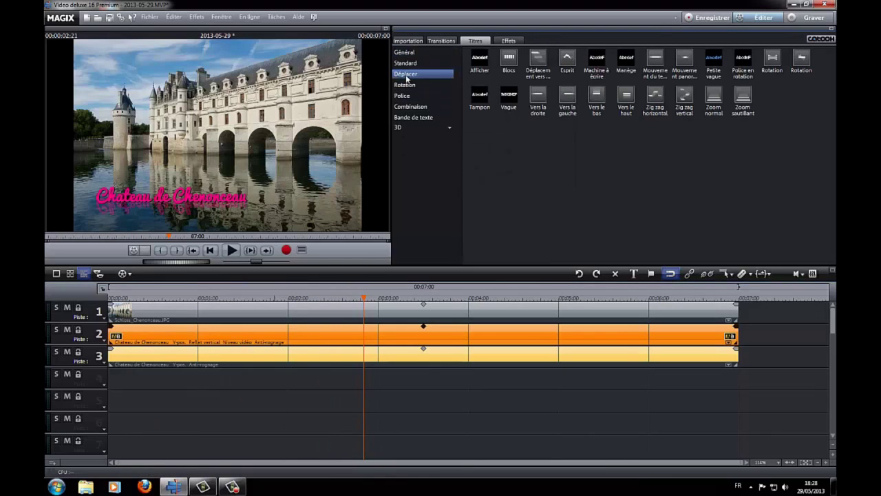
pyautogui.click(508, 41)
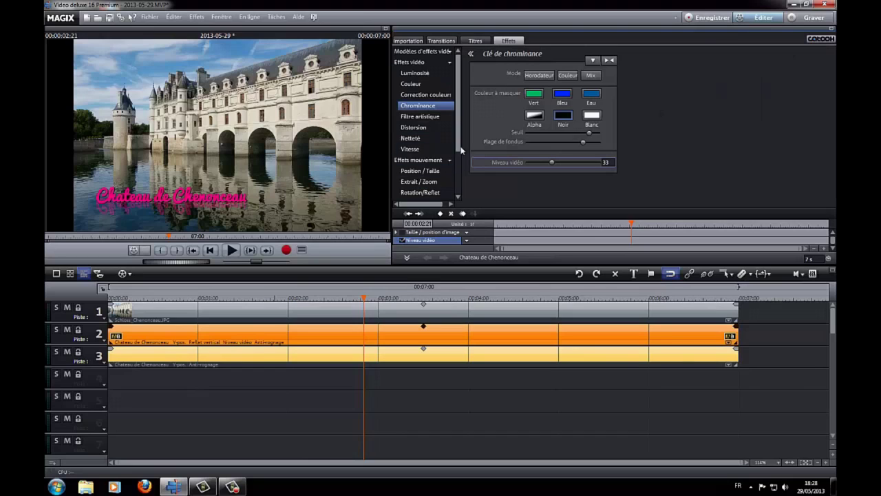
pyautogui.click(432, 175)
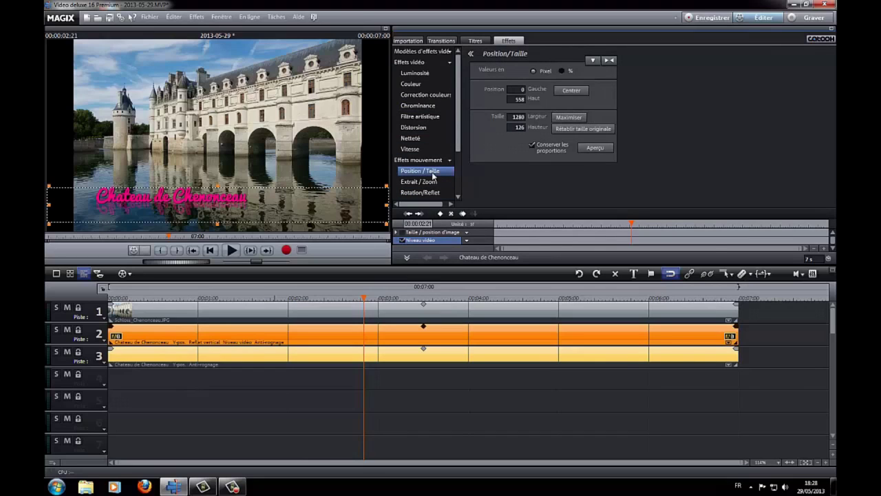
pyautogui.moveTo(236, 208); pyautogui.dragTo(237, 213)
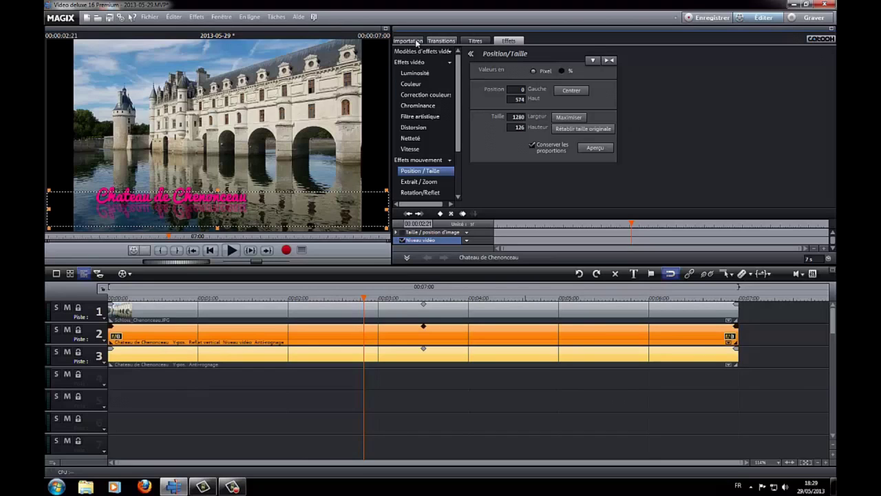
# Step: Play the project from the start to check the moving title and its reflection
pyautogui.click(476, 41)
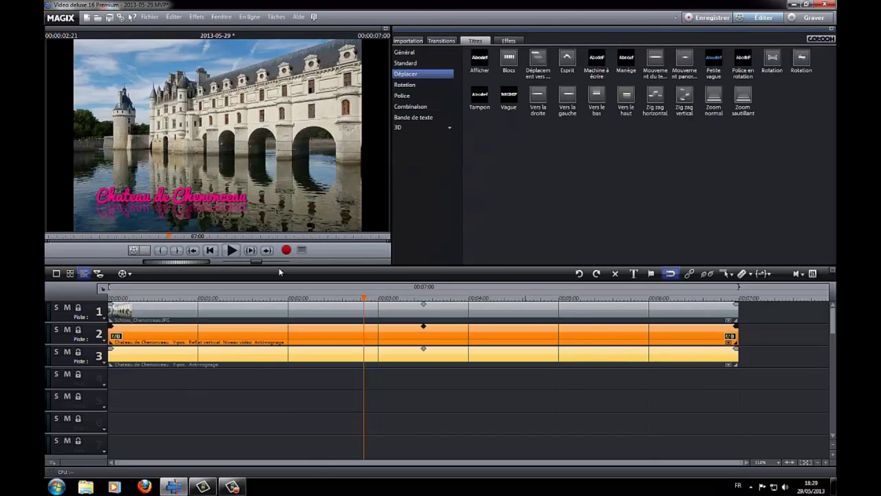
pyautogui.click(210, 251)
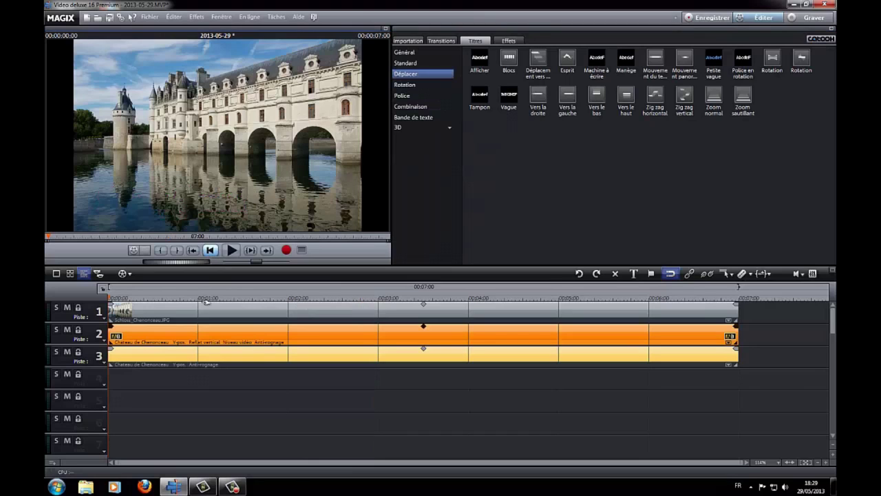
pyautogui.click(232, 250)
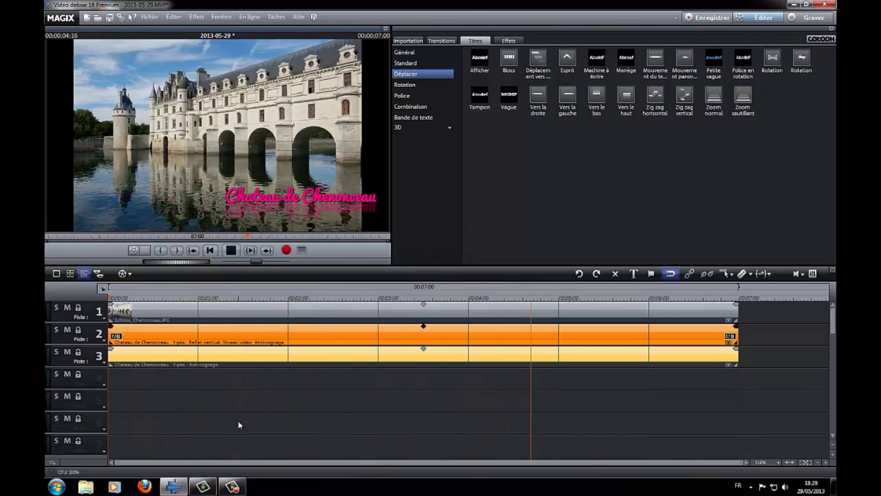
pyautogui.click(234, 249)
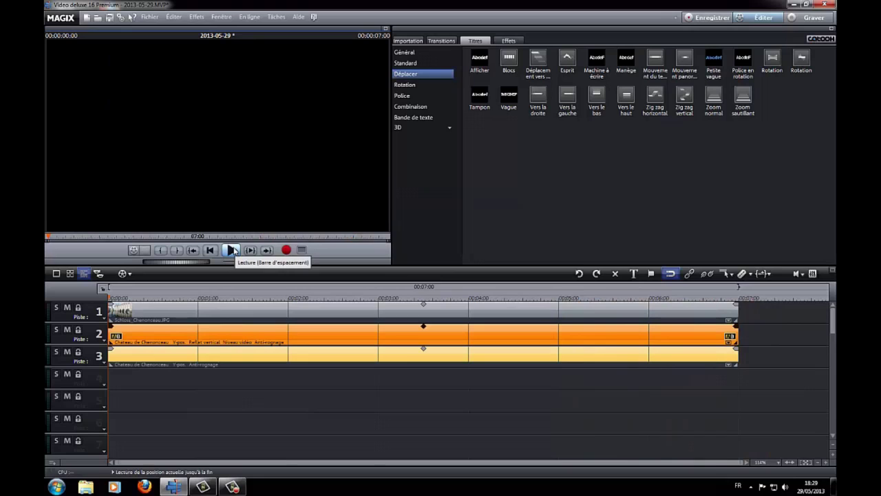